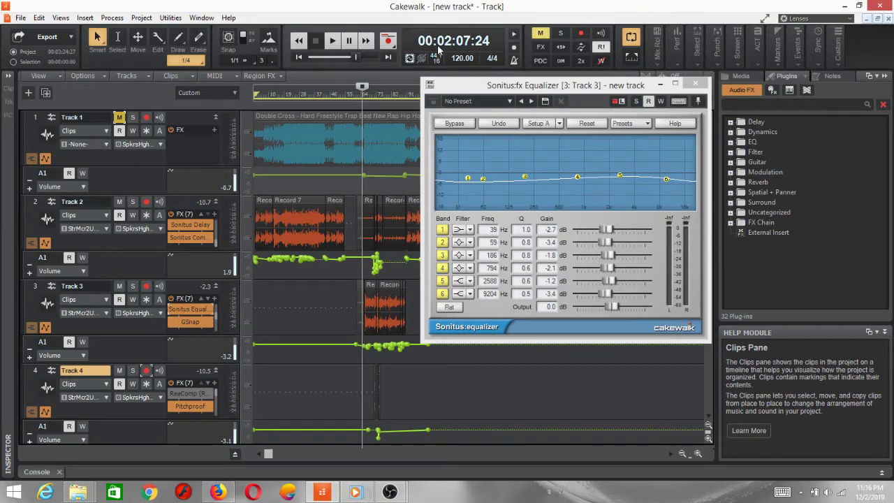
Open the Sonitus Compressor on Track 2 and on Track 3 to review their settings, and close the plug-in window
{"action": "double_click", "coordinate": [192, 238]}
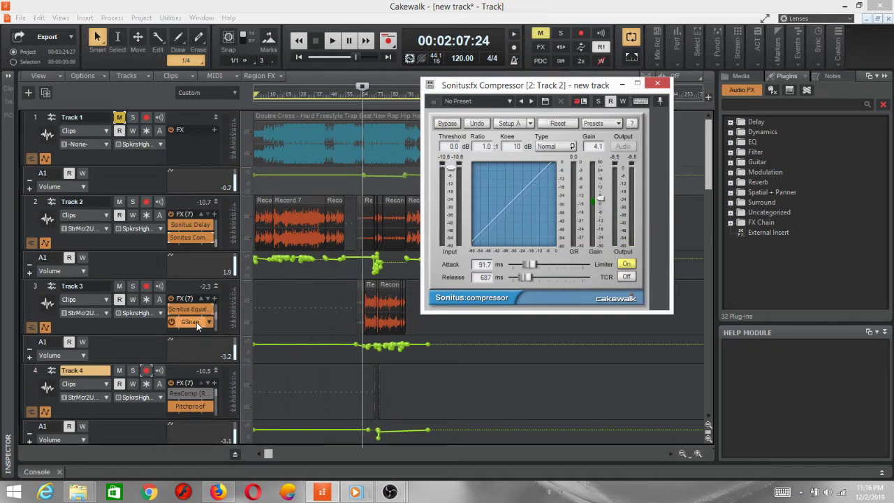
{"action": "scroll", "coordinate": [213, 327], "scroll_direction": "up", "scroll_amount": 2}
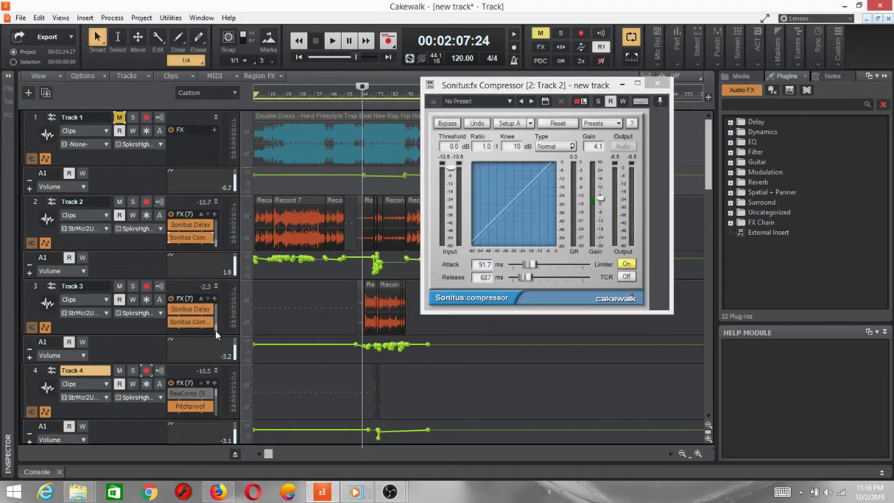
{"action": "double_click", "coordinate": [193, 325]}
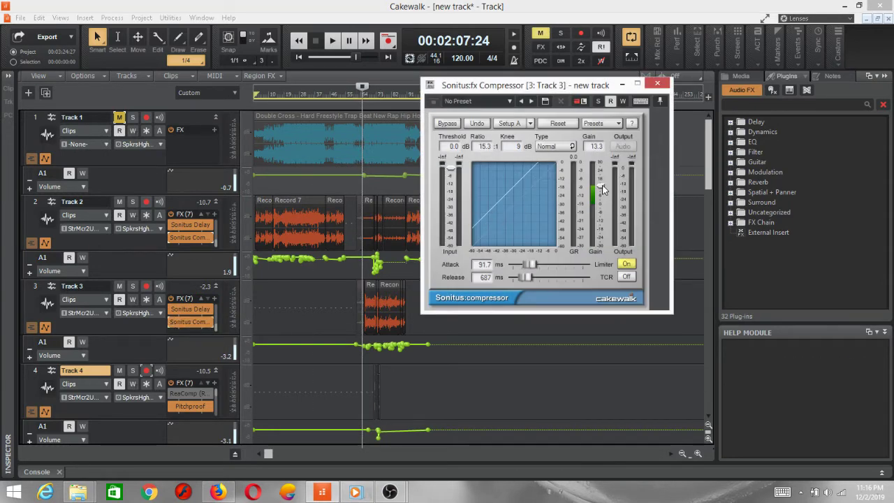
{"action": "left_click", "coordinate": [655, 85]}
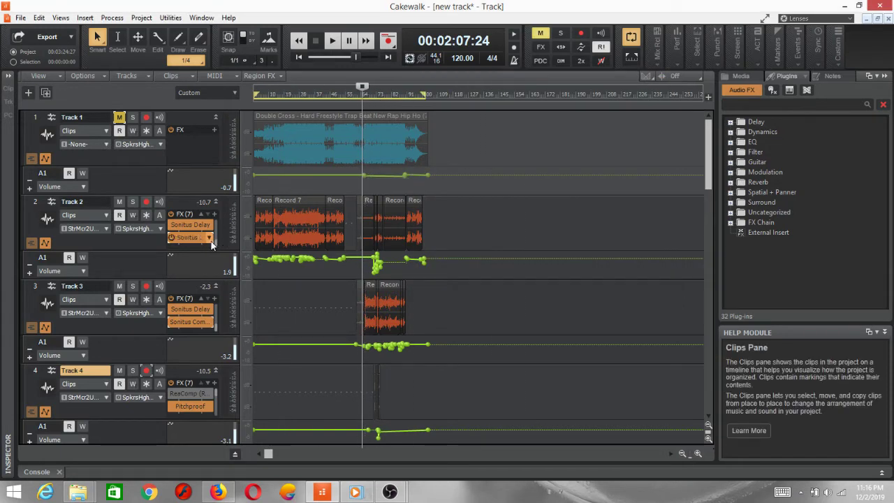
Open the Sonitus Equalizer on Track 2, select band 6 to review the curve, and close the plug-in window
{"action": "scroll", "coordinate": [217, 231], "scroll_direction": "down", "scroll_amount": 5}
{"action": "scroll", "coordinate": [216, 225], "scroll_direction": "down", "scroll_amount": 1}
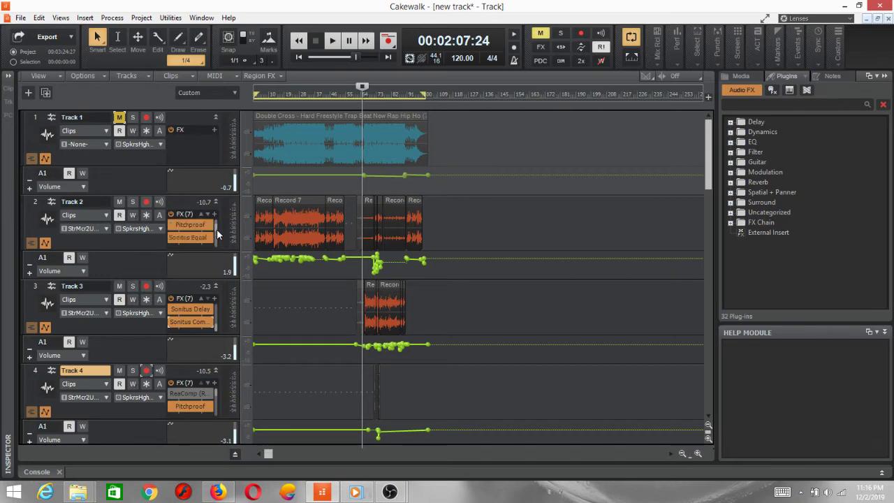
{"action": "left_click", "coordinate": [198, 241]}
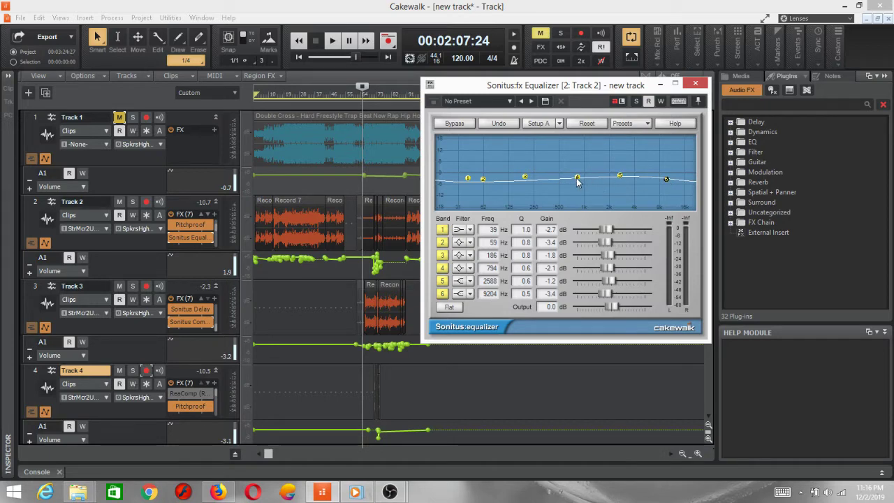
{"action": "left_click", "coordinate": [666, 179]}
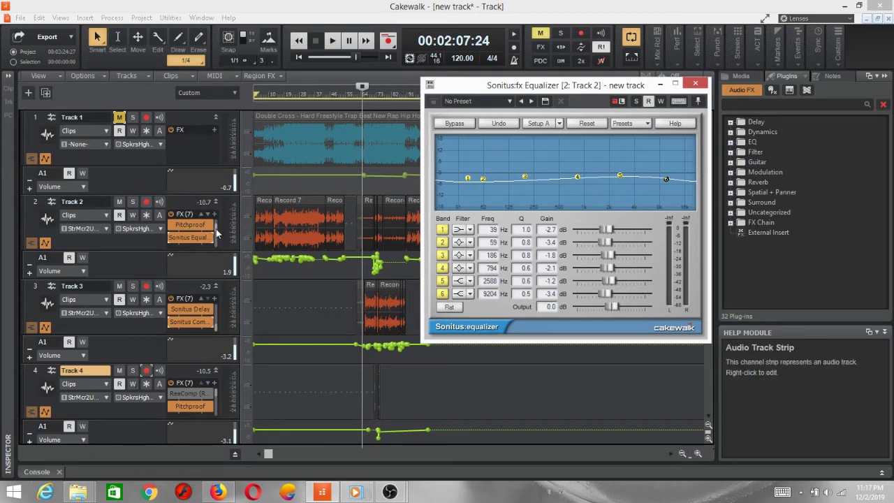
{"action": "left_click_drag", "start_coordinate": [217, 234], "coordinate": [217, 246]}
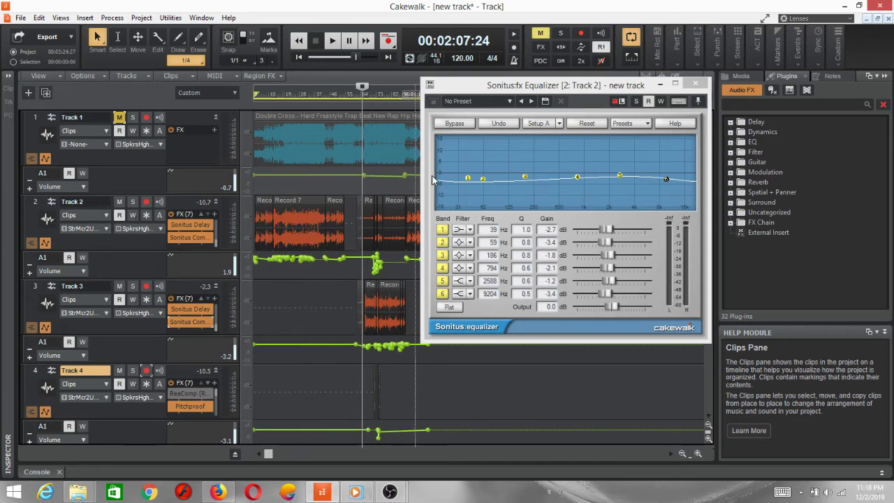
{"action": "left_click", "coordinate": [698, 85]}
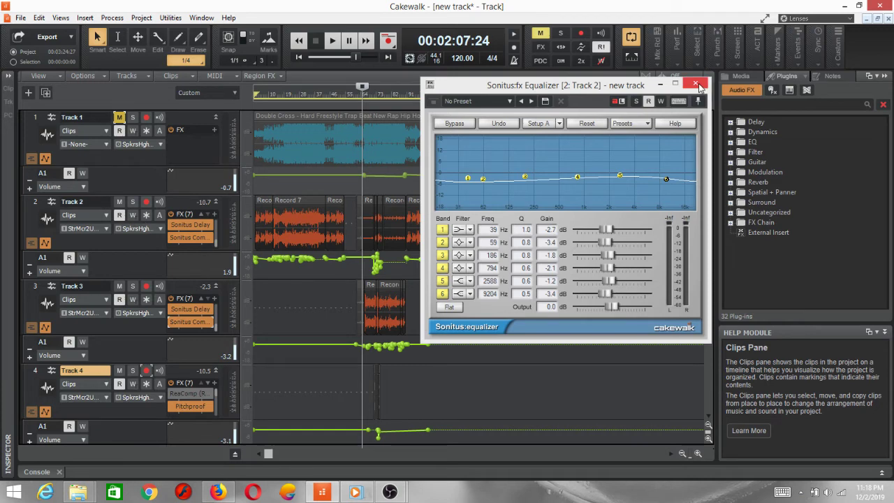
{"action": "left_click", "coordinate": [697, 85]}
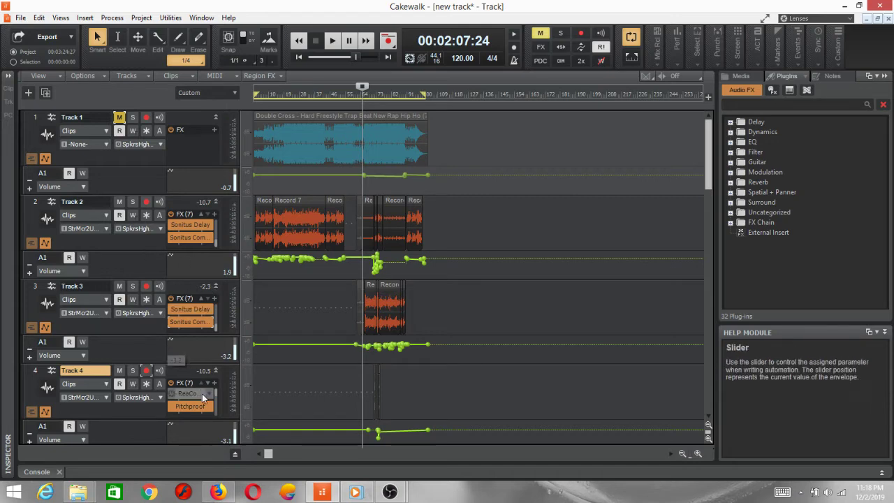
Hide and show again the automation lanes of Track 4 and Track 3
{"action": "left_click", "coordinate": [46, 412]}
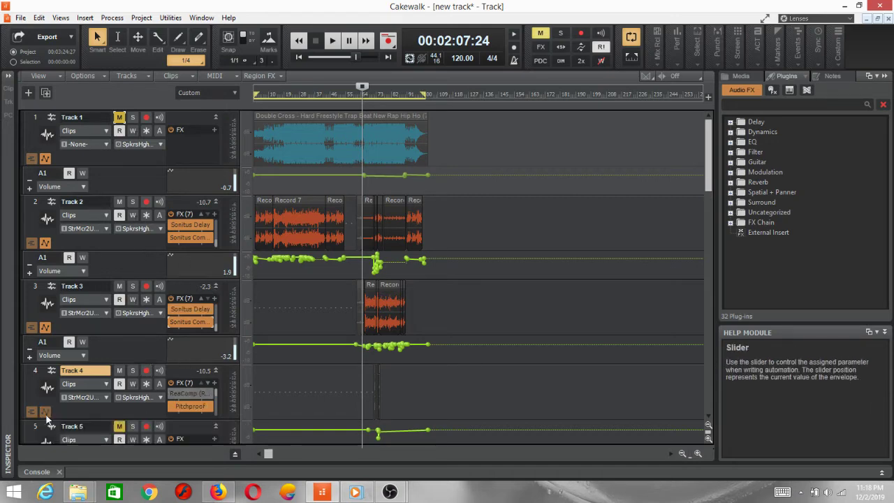
{"action": "left_click", "coordinate": [47, 416]}
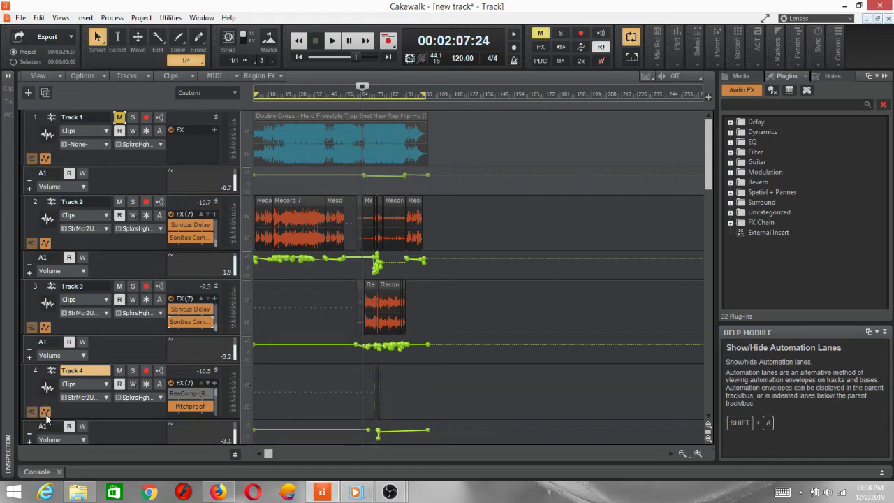
{"action": "left_click", "coordinate": [46, 416]}
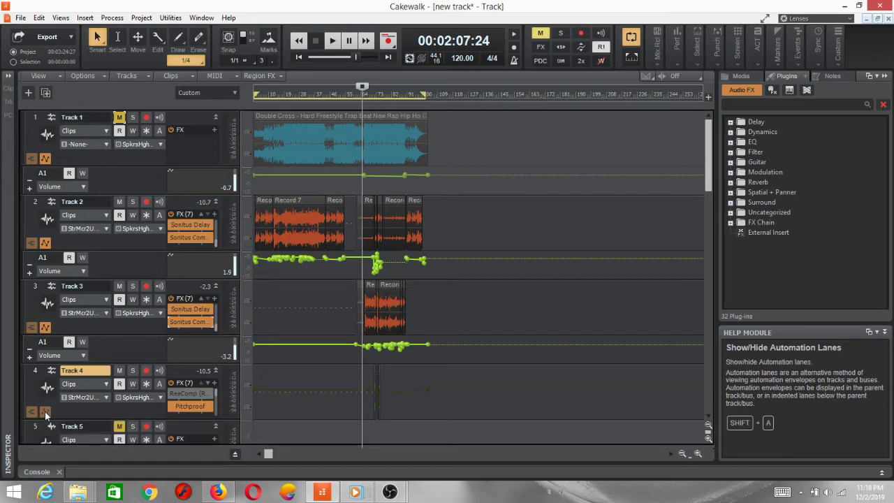
{"action": "left_click", "coordinate": [46, 413]}
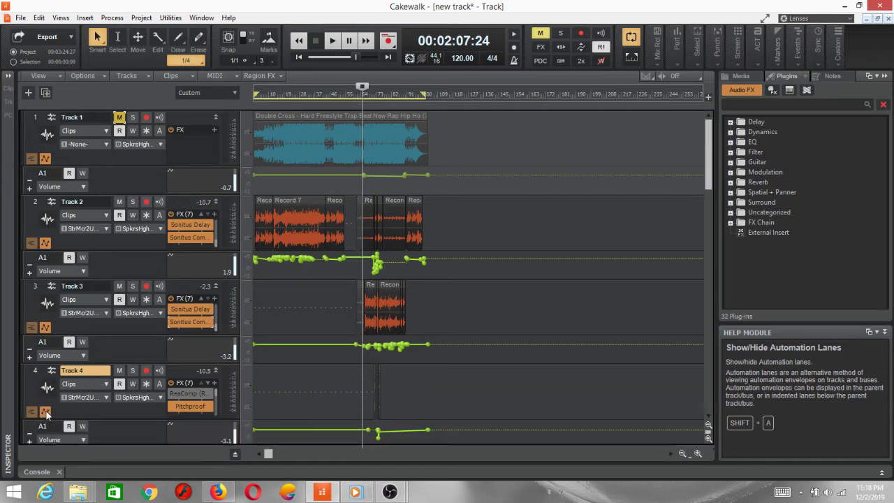
{"action": "left_click", "coordinate": [46, 329]}
{"action": "left_click", "coordinate": [46, 329]}
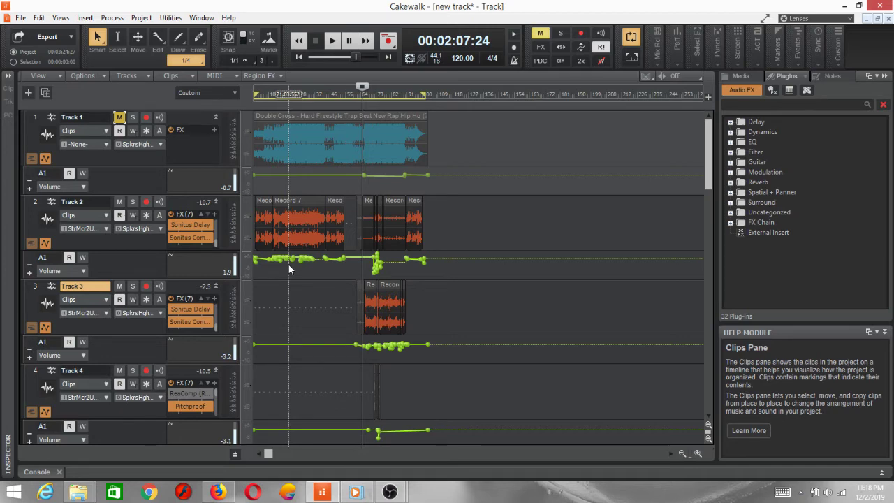
{"action": "left_click", "coordinate": [26, 22]}
{"action": "mouse_move", "coordinate": [60, 142]}
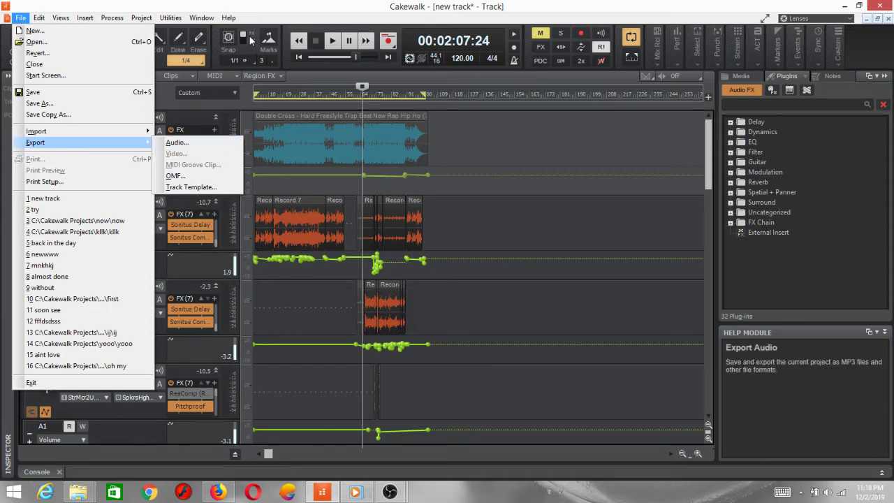
{"action": "left_click", "coordinate": [258, 8]}
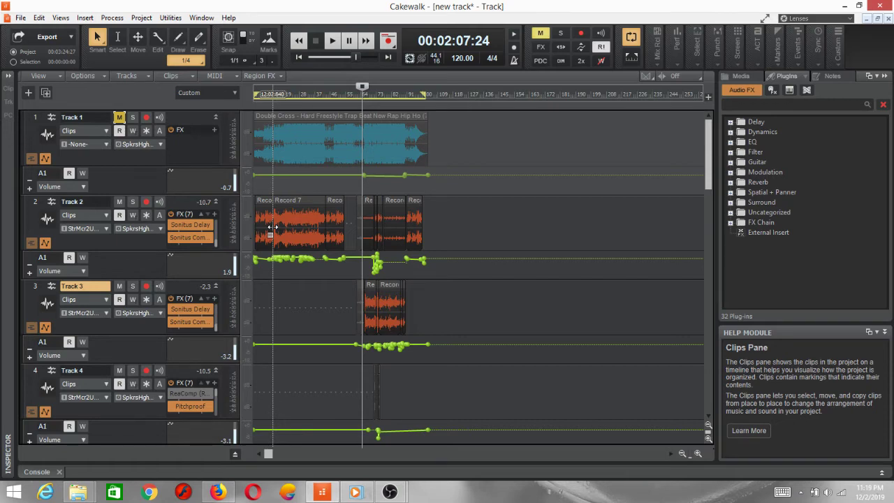
Play the project from 00:02:07:24 to hear the vocal tracks with the beat muted, and stop playback
{"action": "key", "text": "space"}
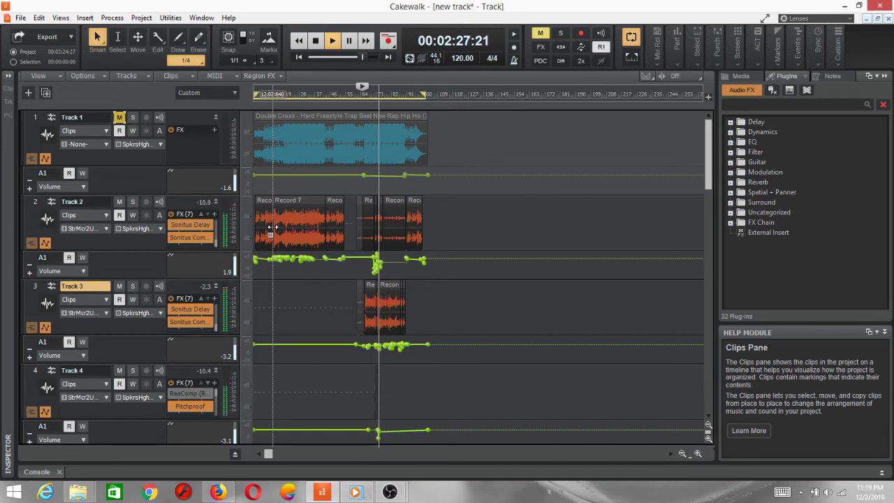
{"action": "key", "text": "space"}
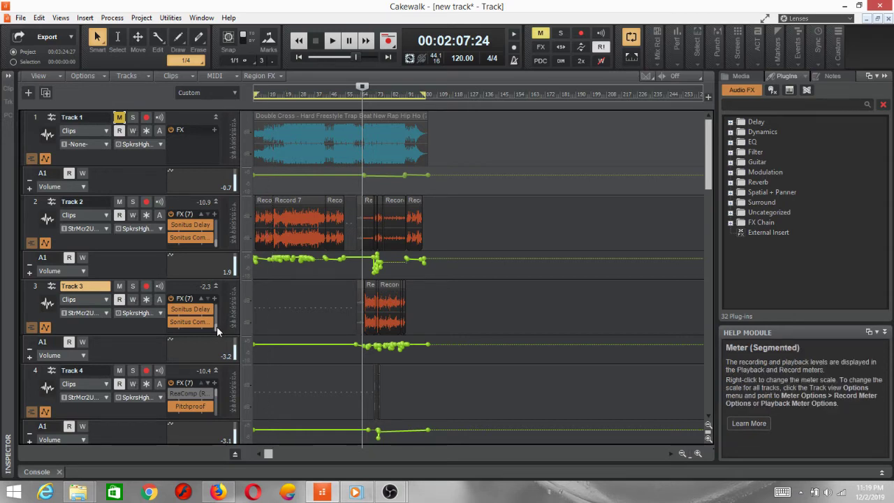
Look through the effects rack on Track 3 and open GSnap to review its scale, detection and correction settings
{"action": "left_click_drag", "start_coordinate": [216, 327], "coordinate": [216, 319]}
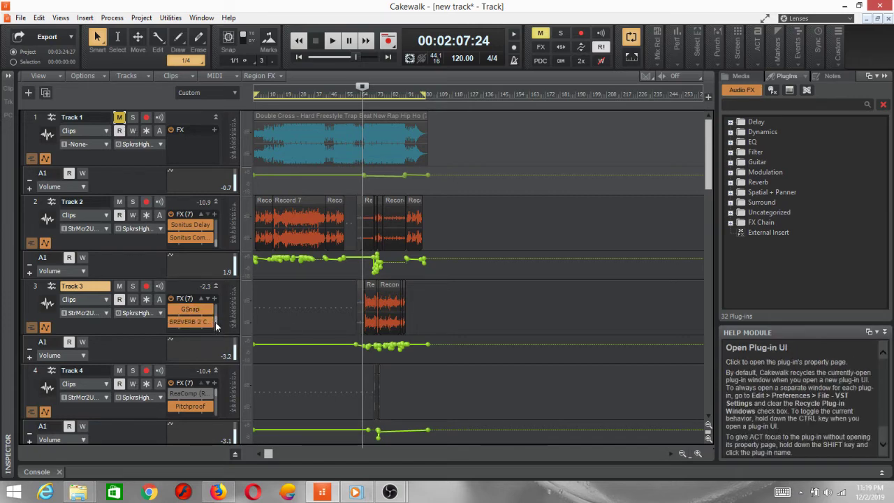
{"action": "scroll", "coordinate": [216, 319], "scroll_direction": "down", "scroll_amount": 2}
{"action": "scroll", "coordinate": [216, 321], "scroll_direction": "down", "scroll_amount": 1}
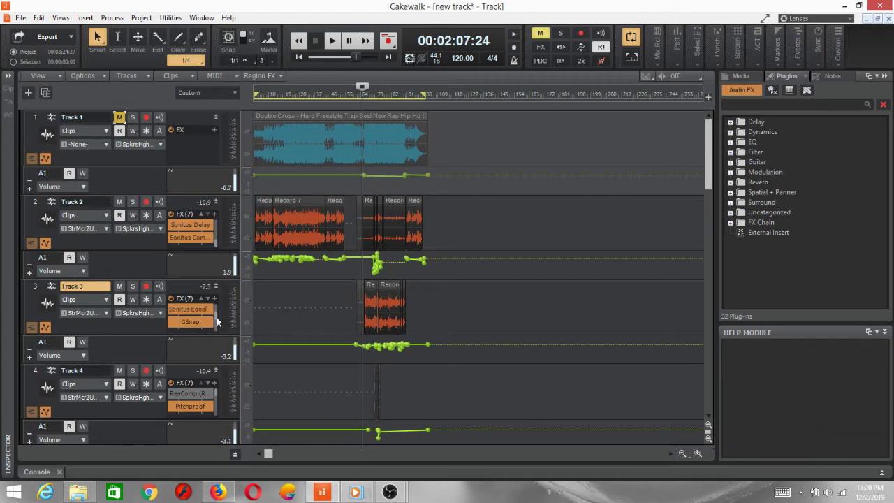
{"action": "scroll", "coordinate": [217, 324], "scroll_direction": "up", "scroll_amount": 4}
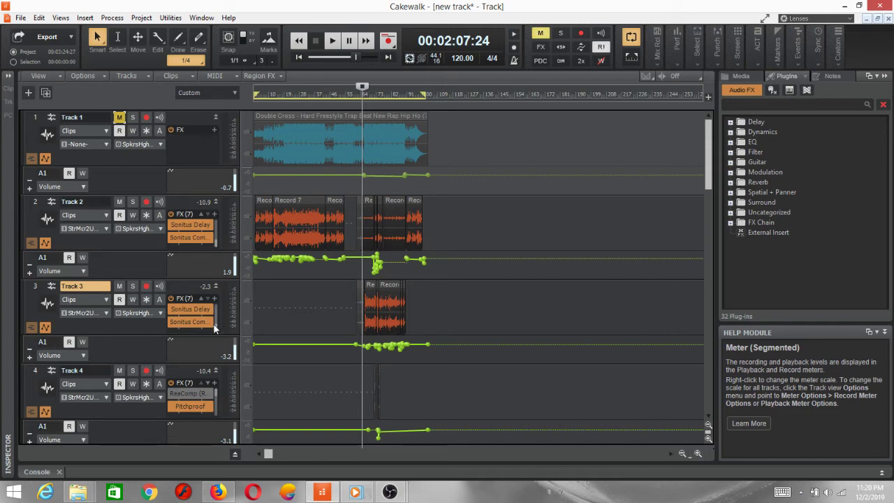
{"action": "scroll", "coordinate": [216, 320], "scroll_direction": "down", "scroll_amount": 2}
{"action": "scroll", "coordinate": [216, 318], "scroll_direction": "down", "scroll_amount": 2}
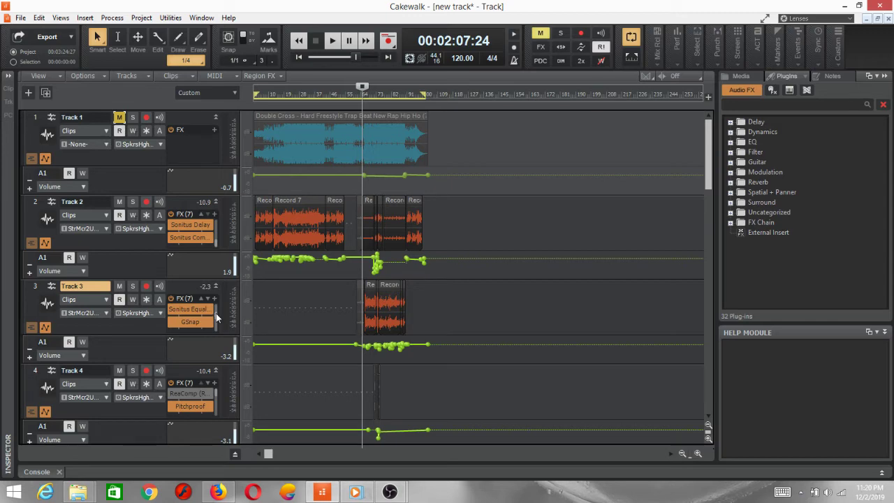
{"action": "scroll", "coordinate": [215, 311], "scroll_direction": "down", "scroll_amount": 1}
{"action": "scroll", "coordinate": [215, 314], "scroll_direction": "up", "scroll_amount": 3}
{"action": "scroll", "coordinate": [216, 321], "scroll_direction": "up", "scroll_amount": 1}
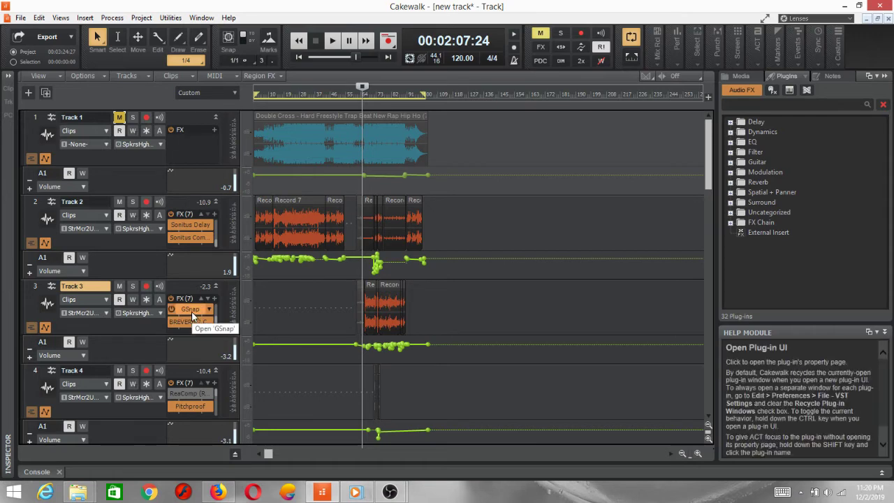
{"action": "double_click", "coordinate": [190, 309]}
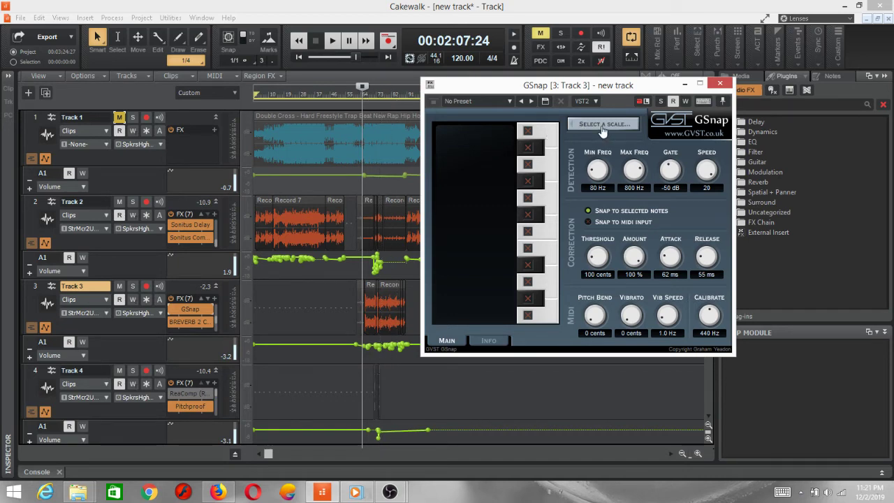
{"action": "left_click", "coordinate": [721, 84]}
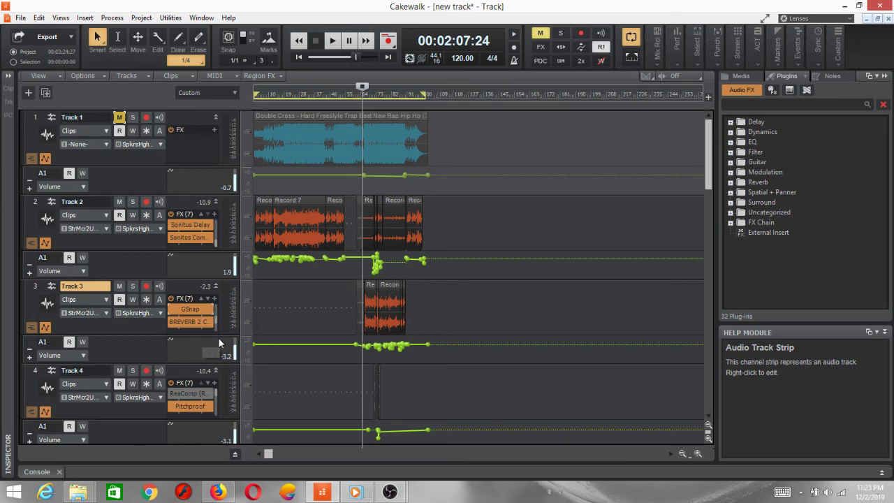
Expand the Inspector to show the channel strip of Track 3 with its effects and volume fader
{"action": "left_click", "coordinate": [9, 73]}
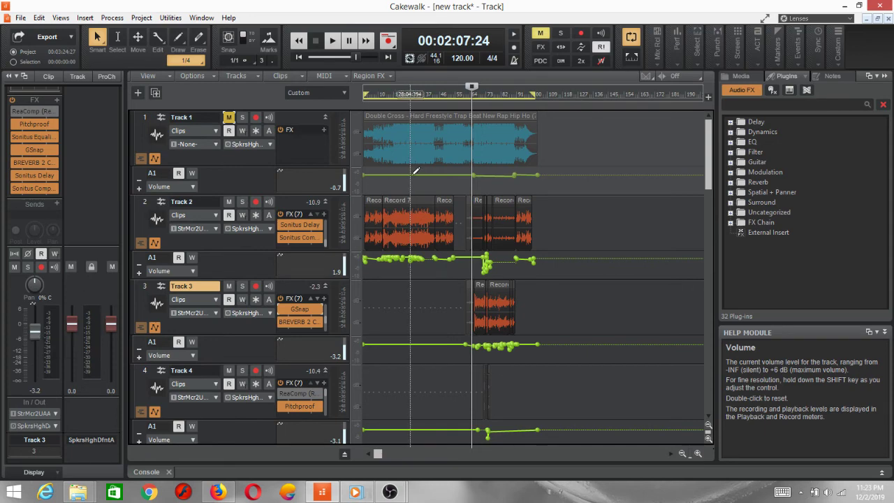
{"action": "mouse_move", "coordinate": [38, 338]}
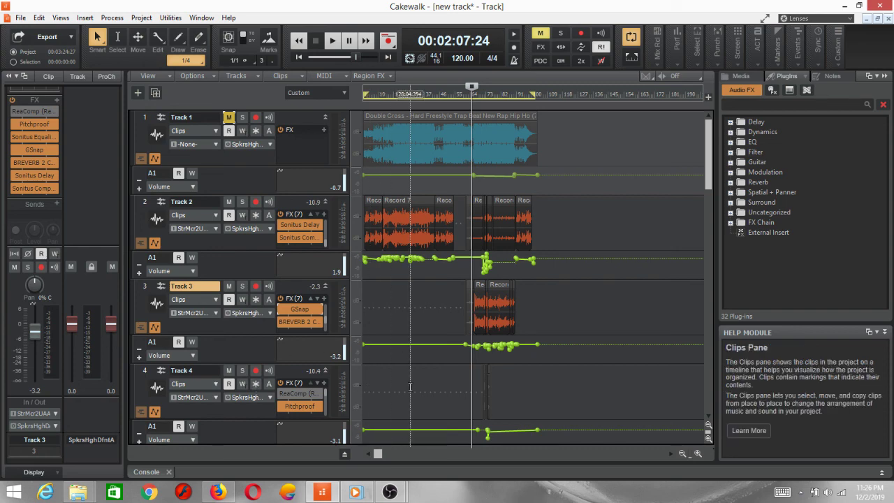
Switch to the main OBS window
{"action": "left_click", "coordinate": [390, 492]}
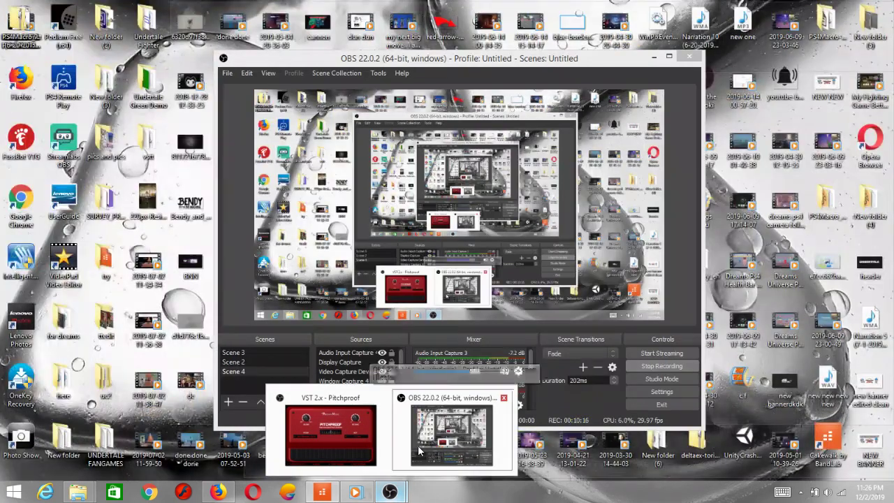
{"action": "left_click", "coordinate": [412, 461]}
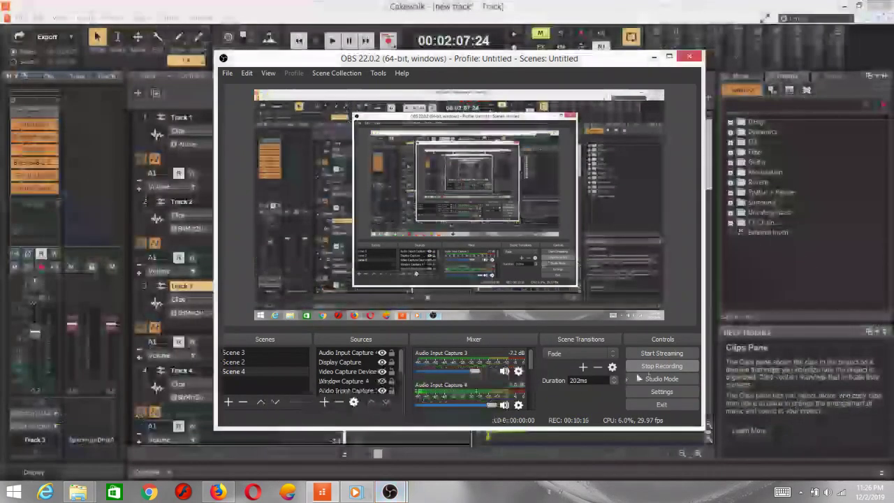